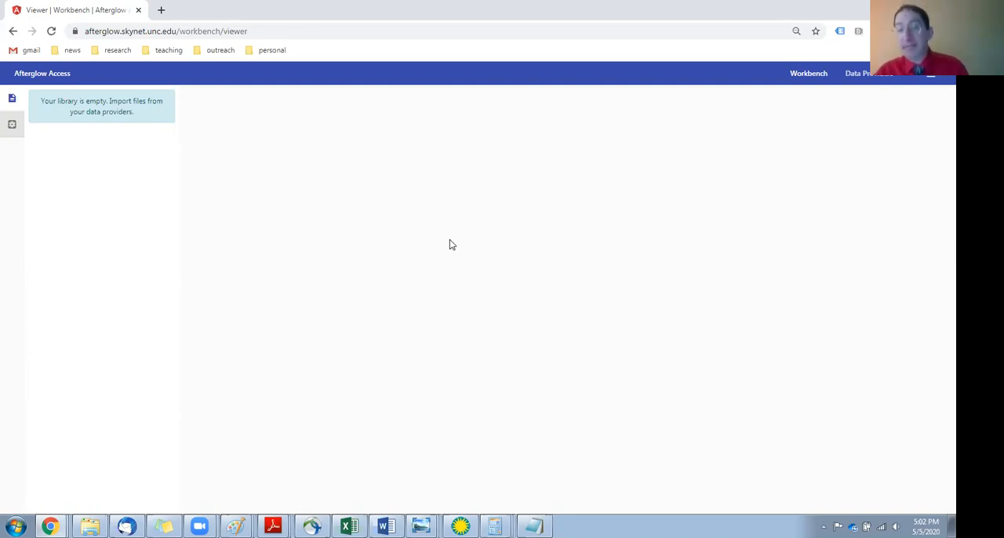
Open the Skynet Robotic Telescope Network data provider to view its observation folders.
{"action": "left_click", "coordinate": [868, 74]}
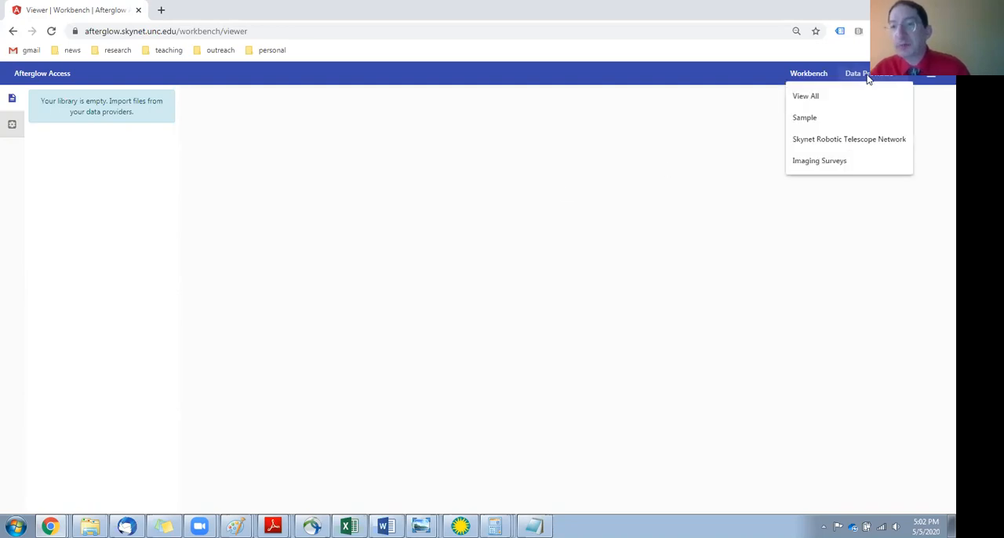
{"action": "left_click", "coordinate": [838, 140]}
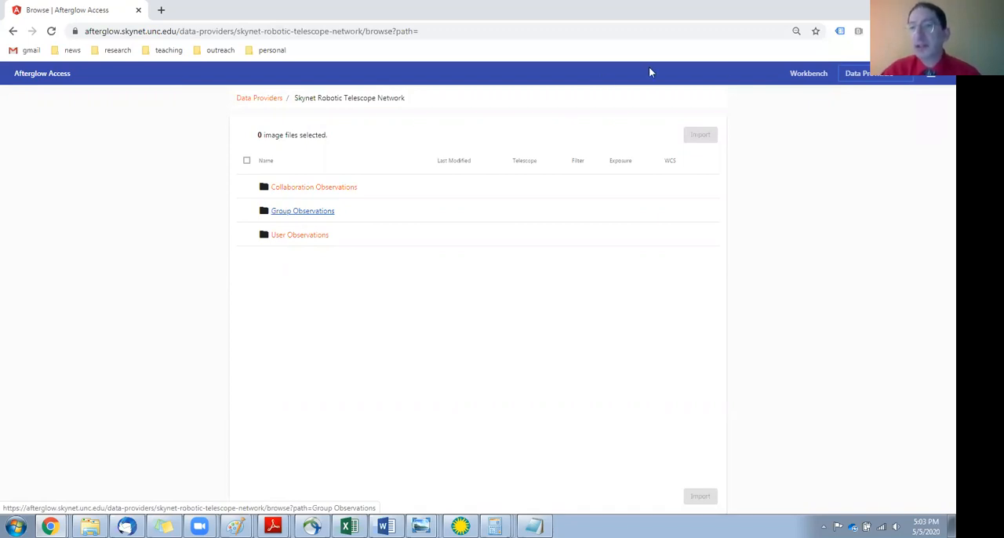
Import all Nemausa movie images from the Sample provider's folder Astro 101 Lab / Lab 4 - Parallax / Asteroid - Spring 2018 / movie.
{"action": "mouse_move", "coordinate": [860, 75]}
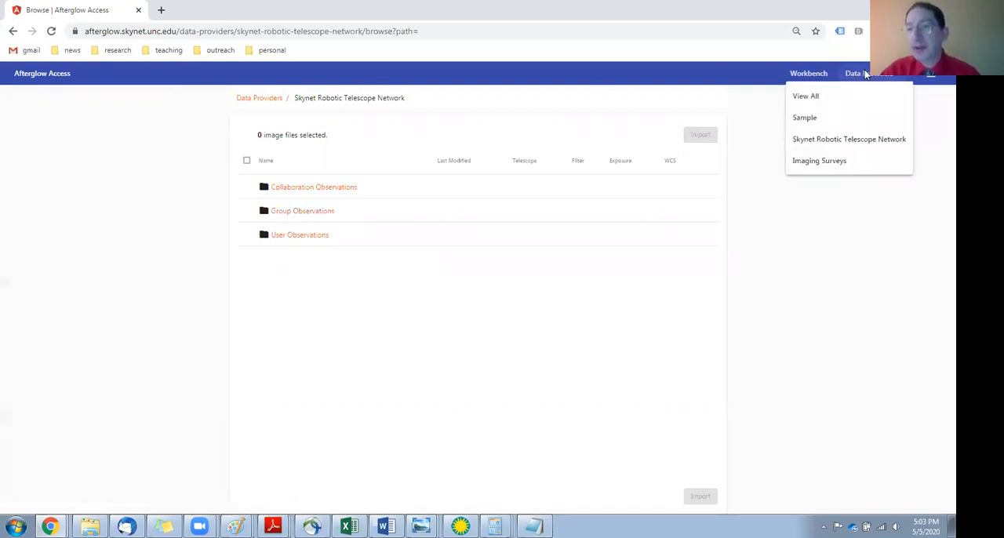
{"action": "left_click", "coordinate": [805, 118]}
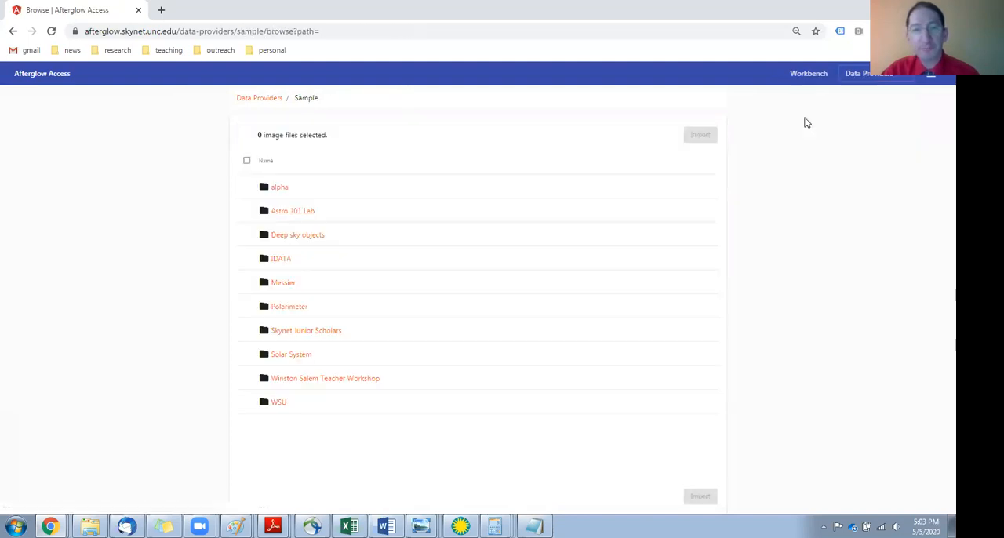
{"action": "left_click", "coordinate": [286, 213]}
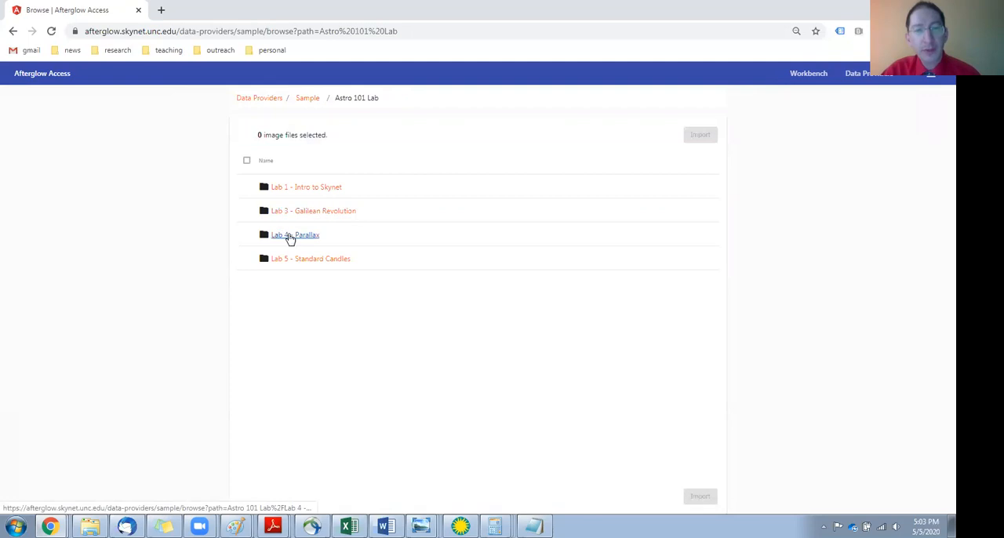
{"action": "left_click", "coordinate": [290, 239]}
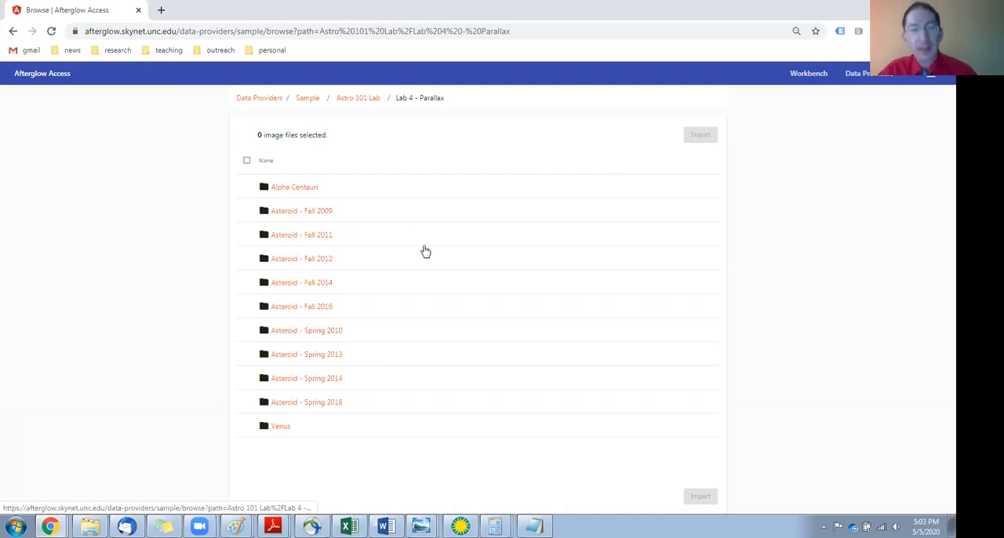
{"action": "left_click", "coordinate": [329, 404]}
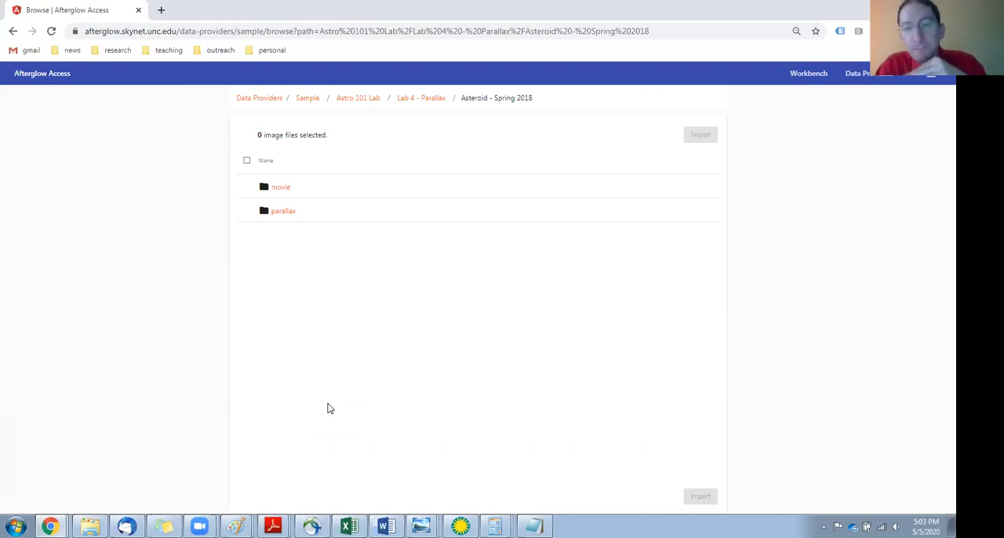
{"action": "left_click", "coordinate": [276, 188]}
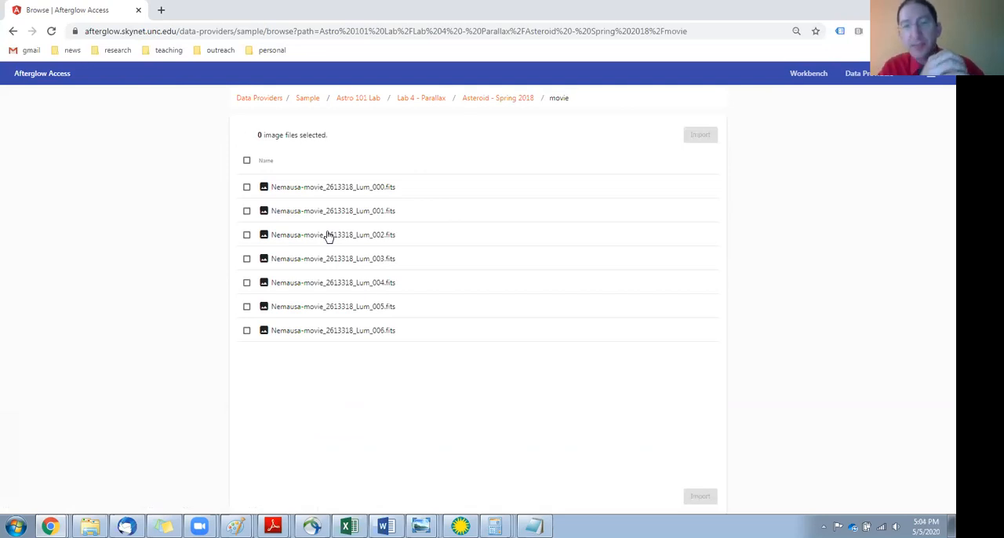
{"action": "left_click", "coordinate": [246, 160]}
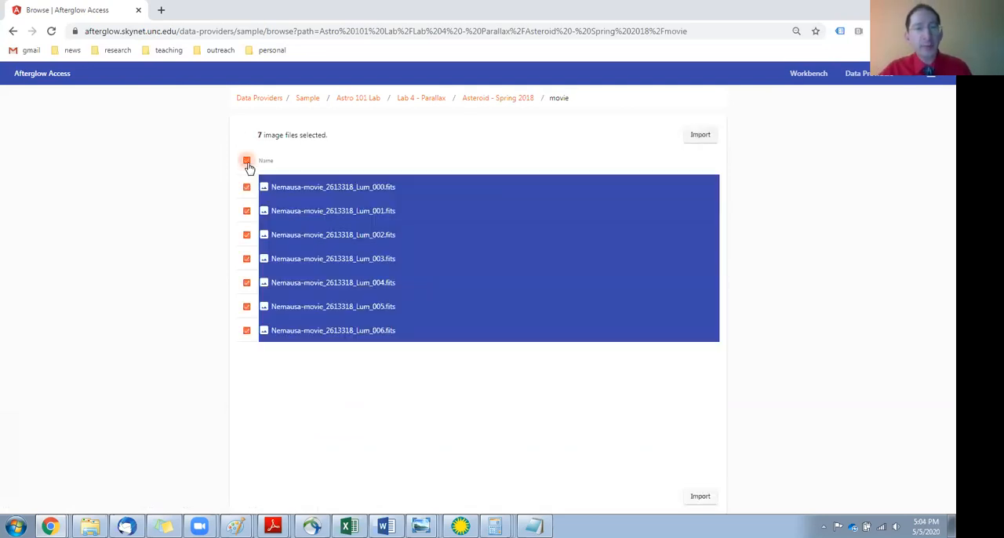
{"action": "left_click", "coordinate": [705, 136]}
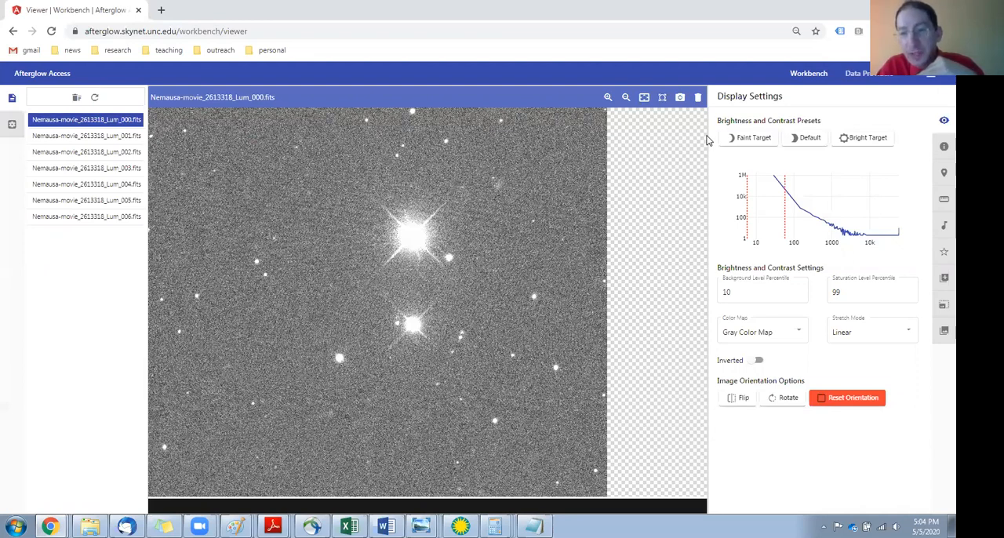
View the imported Nemausa images 001 through 006 one after another to compare the star positions between frames.
{"action": "left_click", "coordinate": [114, 136]}
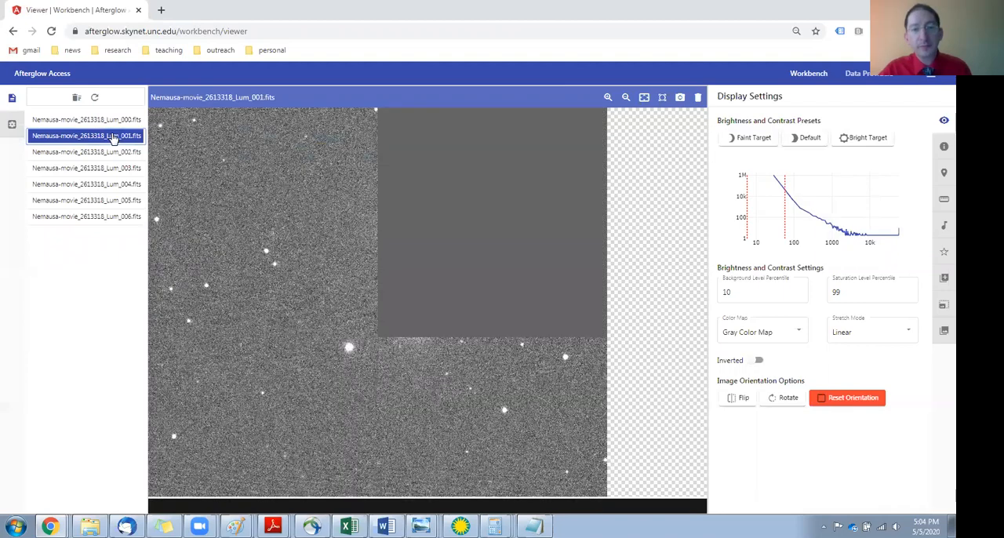
{"action": "left_click", "coordinate": [118, 153]}
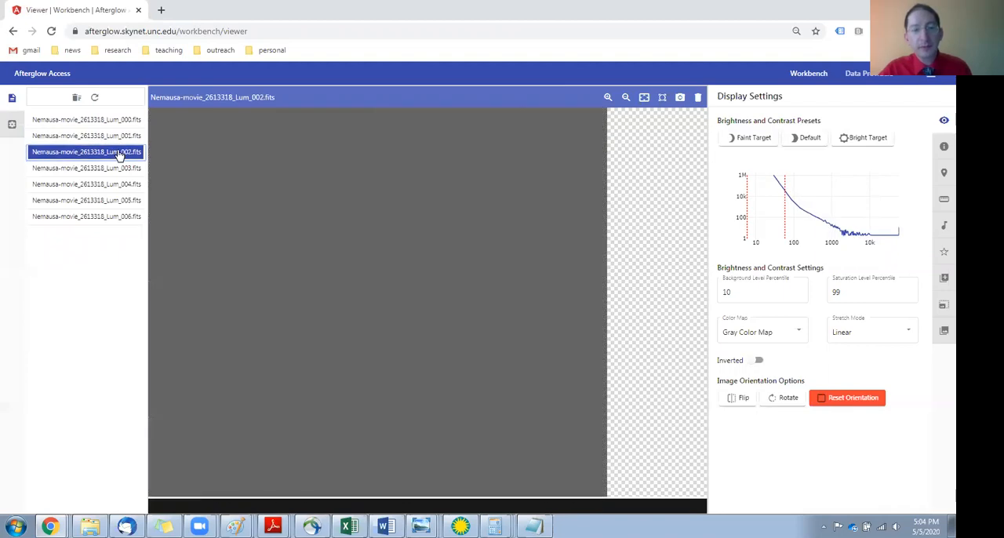
{"action": "left_click", "coordinate": [120, 169]}
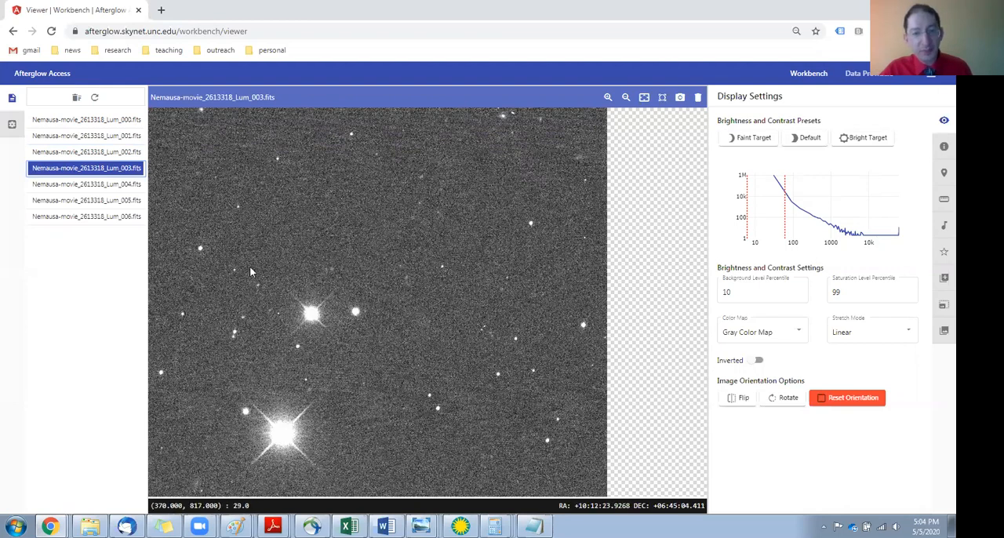
{"action": "left_click", "coordinate": [117, 186]}
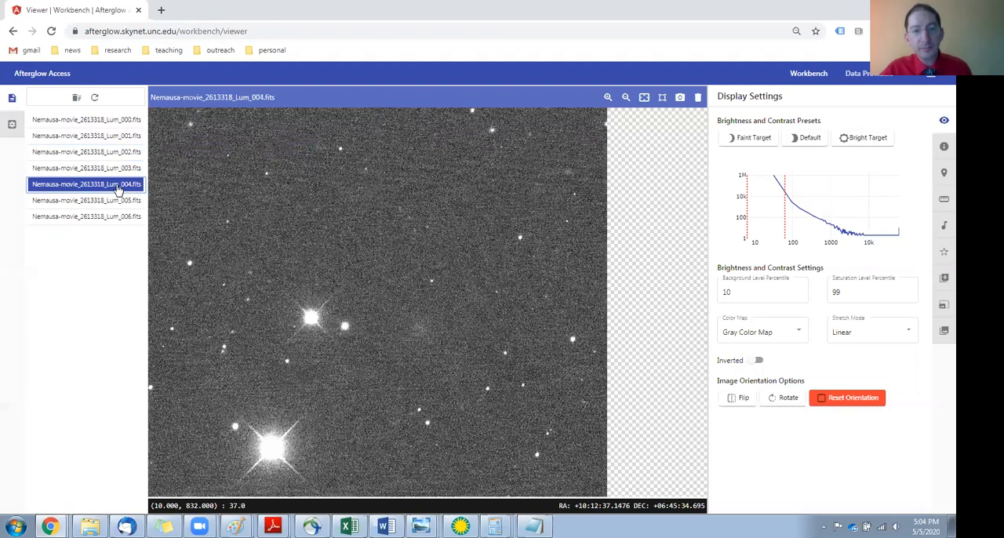
{"action": "left_click", "coordinate": [116, 202]}
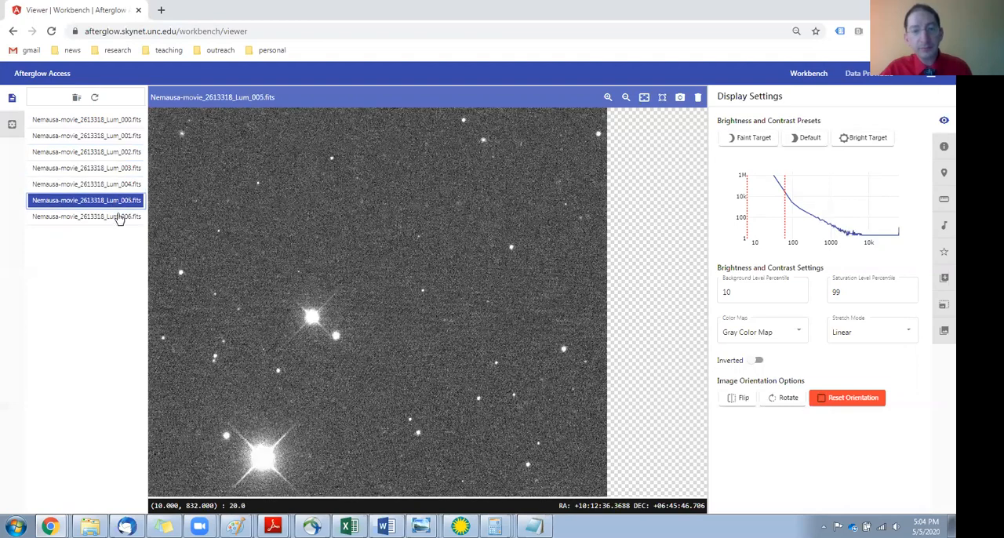
{"action": "left_click", "coordinate": [119, 217]}
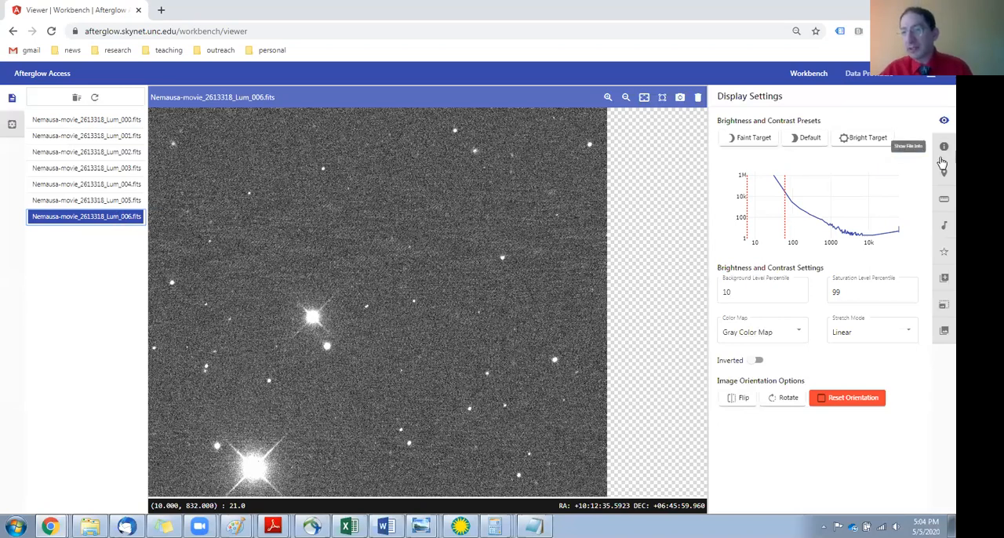
Align all the Nemausa movie images in astrometric mode with the Aligner, overwriting the original files.
{"action": "left_click", "coordinate": [941, 305]}
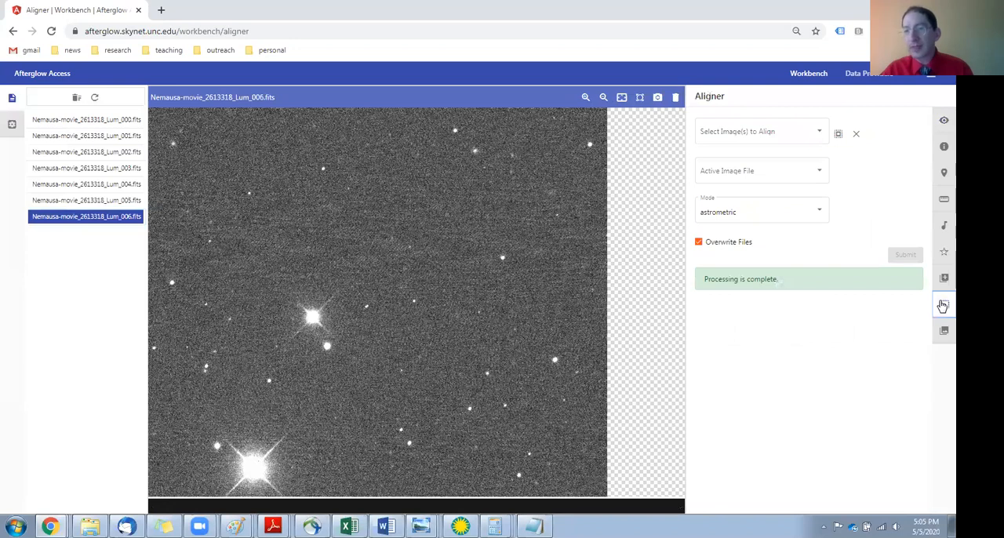
{"action": "left_click", "coordinate": [838, 138]}
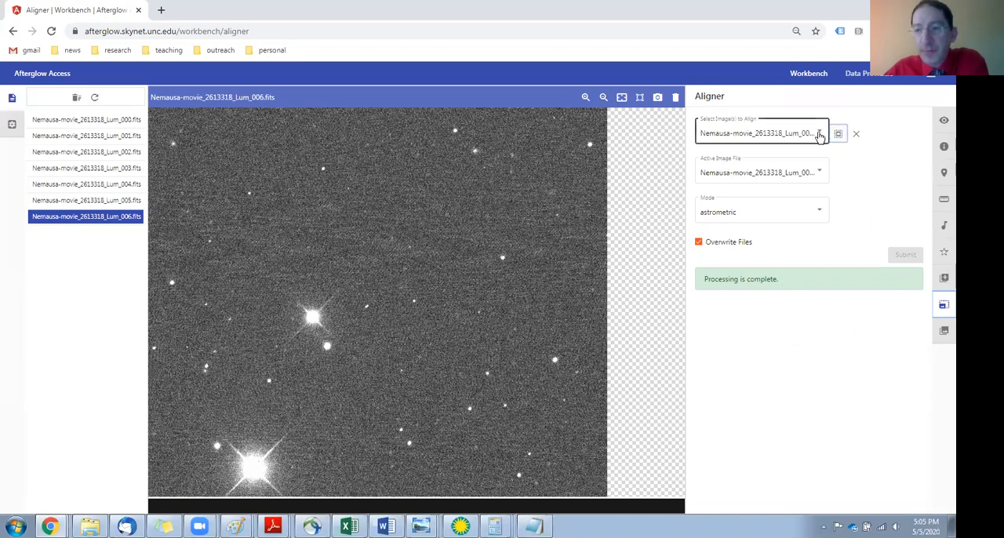
{"action": "left_click", "coordinate": [817, 138]}
{"action": "mouse_move", "coordinate": [832, 165]}
{"action": "left_mouse_down"}
{"action": "mouse_move", "coordinate": [832, 196]}
{"action": "mouse_move", "coordinate": [833, 172]}
{"action": "left_mouse_up"}
{"action": "left_click", "coordinate": [693, 176]}
{"action": "left_click", "coordinate": [695, 179]}
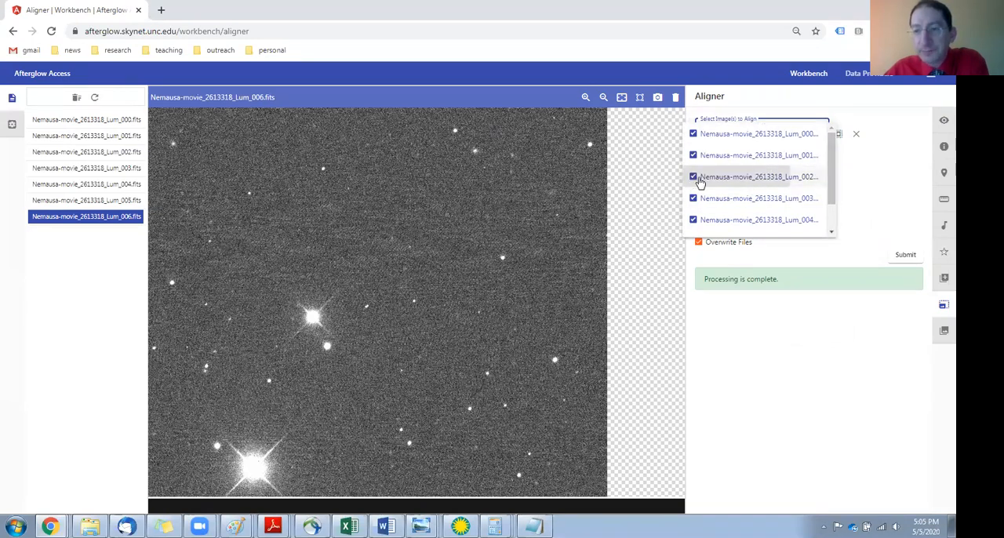
{"action": "left_click", "coordinate": [884, 139]}
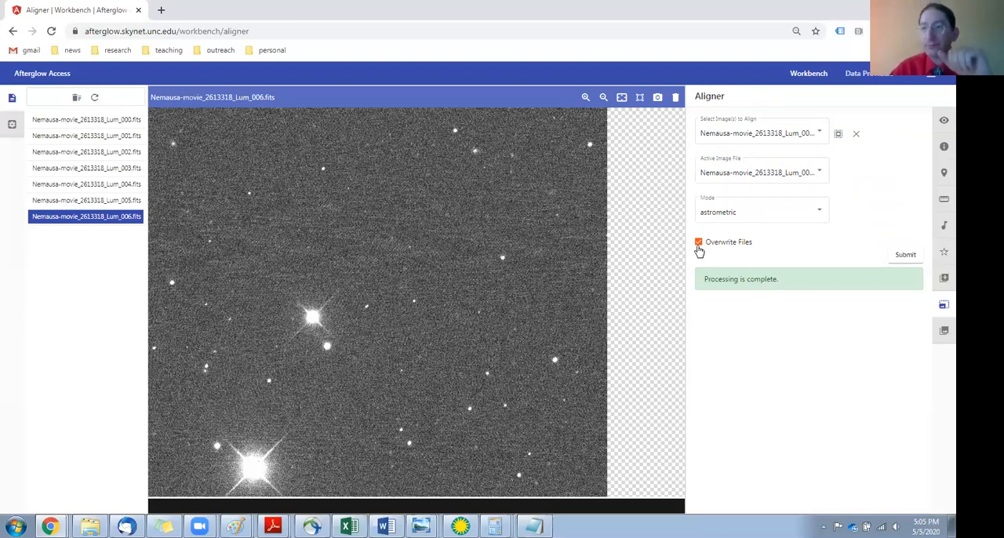
{"action": "left_click", "coordinate": [905, 257]}
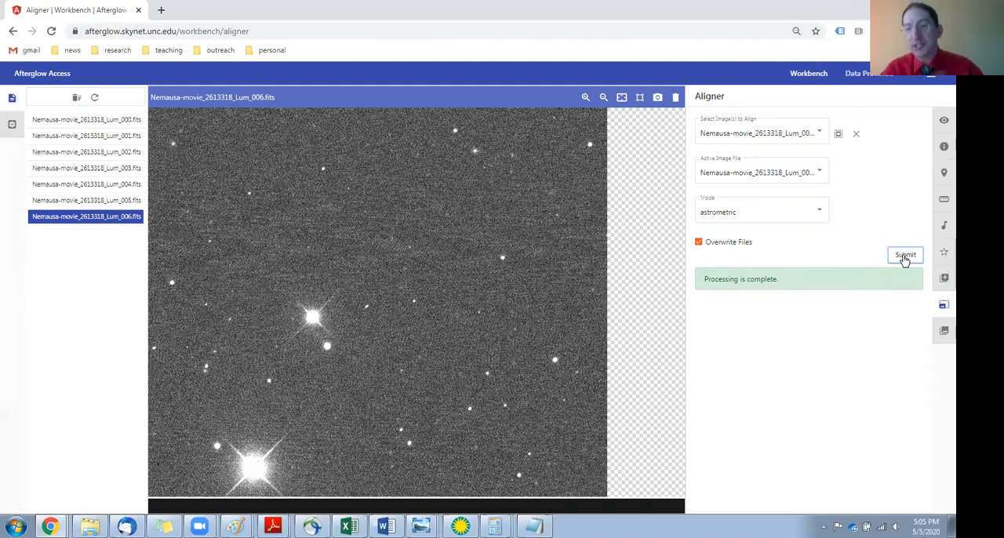
Stack all the aligned Nemausa images with the Stacker in average mode, using no rejection and no scaling.
{"action": "left_click", "coordinate": [942, 332]}
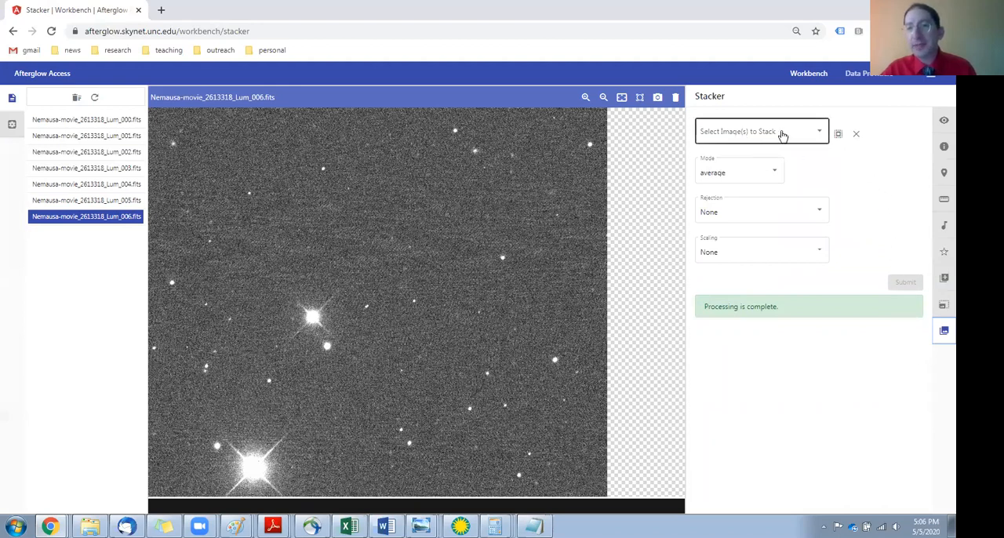
{"action": "left_click", "coordinate": [837, 136]}
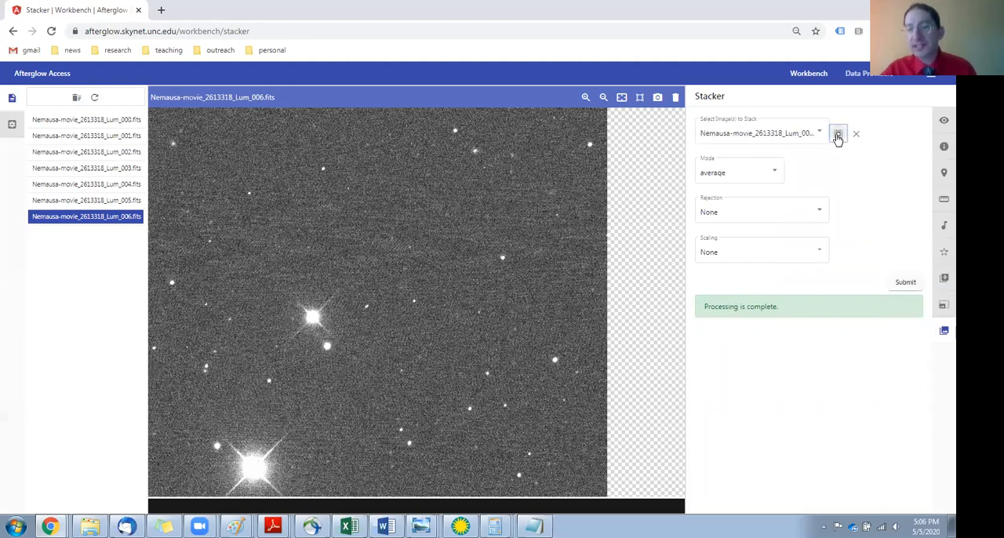
{"action": "left_click", "coordinate": [821, 135]}
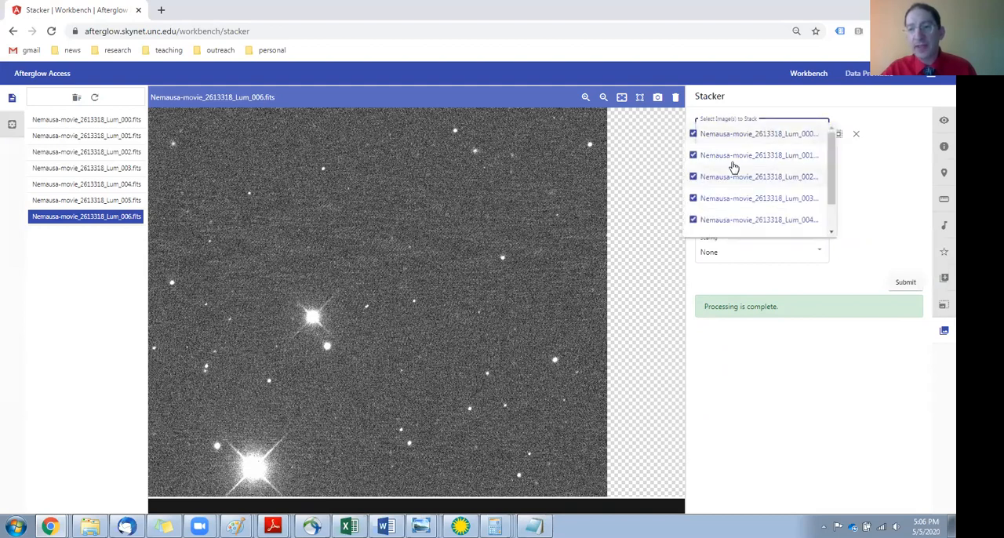
{"action": "left_click", "coordinate": [697, 180]}
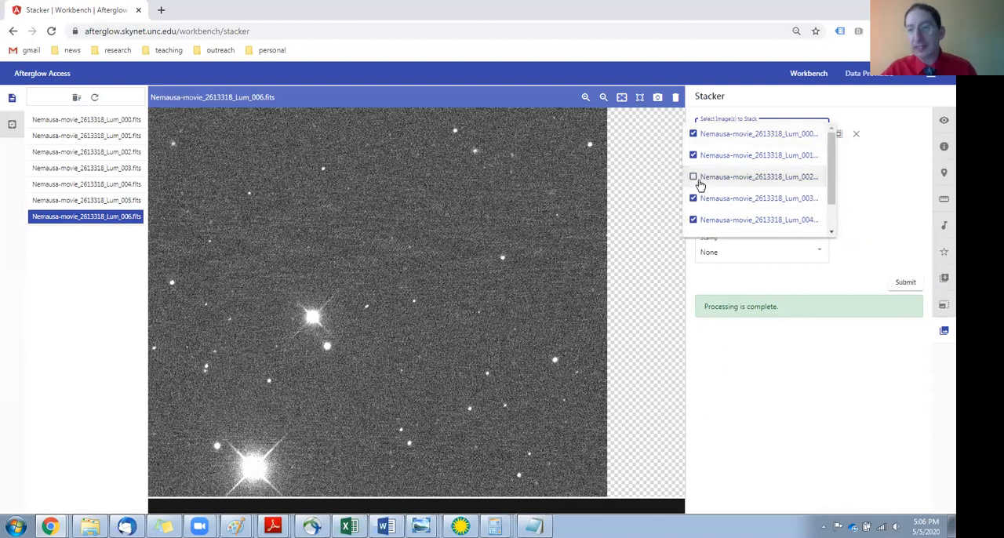
{"action": "left_click", "coordinate": [693, 178]}
{"action": "left_click", "coordinate": [885, 136]}
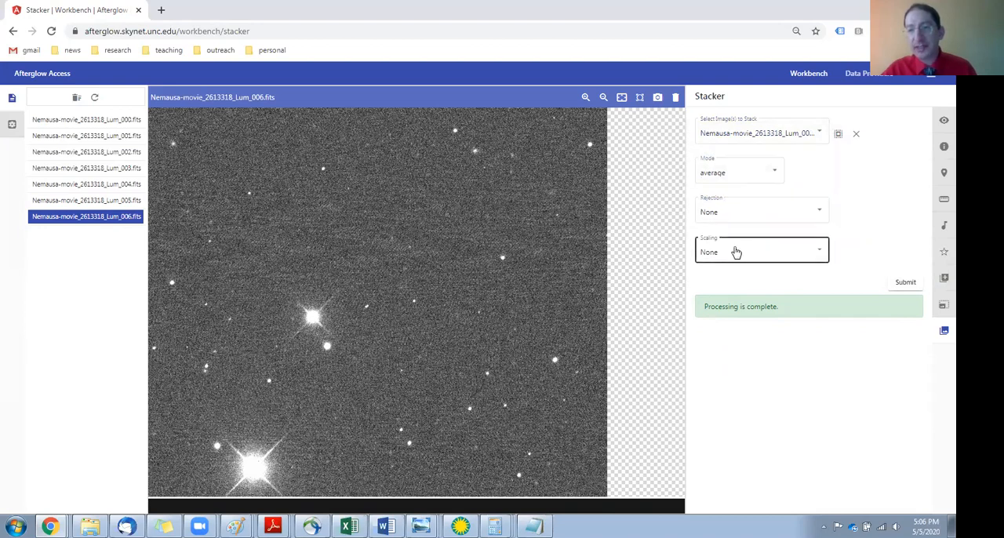
{"action": "left_click", "coordinate": [903, 284]}
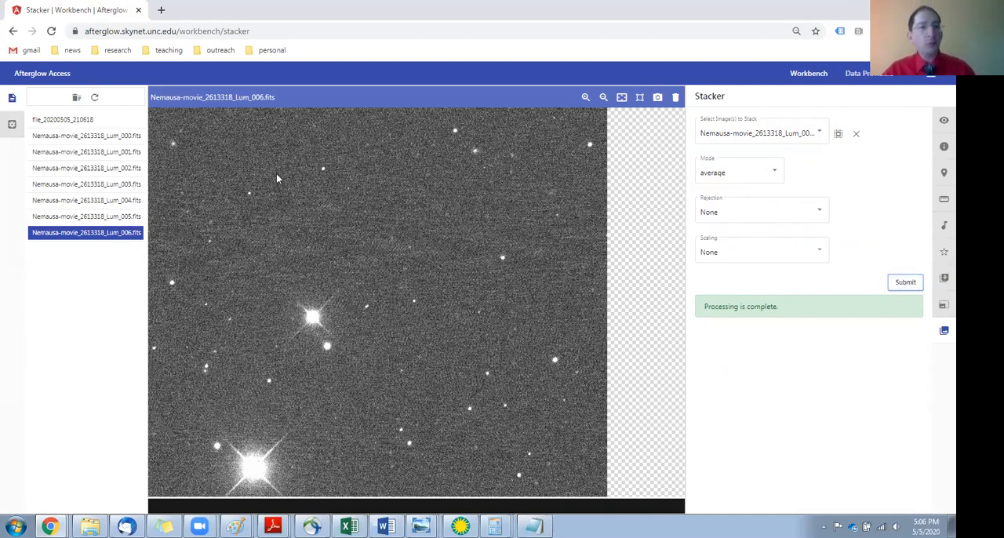
Display the new stacked image, fit it to the viewer and download a snapshot of the view.
{"action": "left_click", "coordinate": [77, 121]}
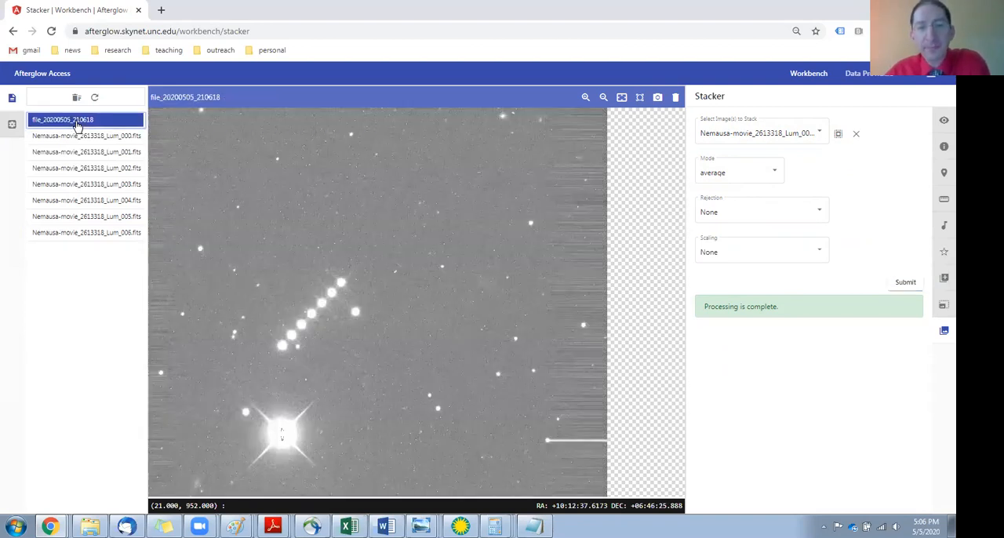
{"action": "left_click", "coordinate": [621, 98]}
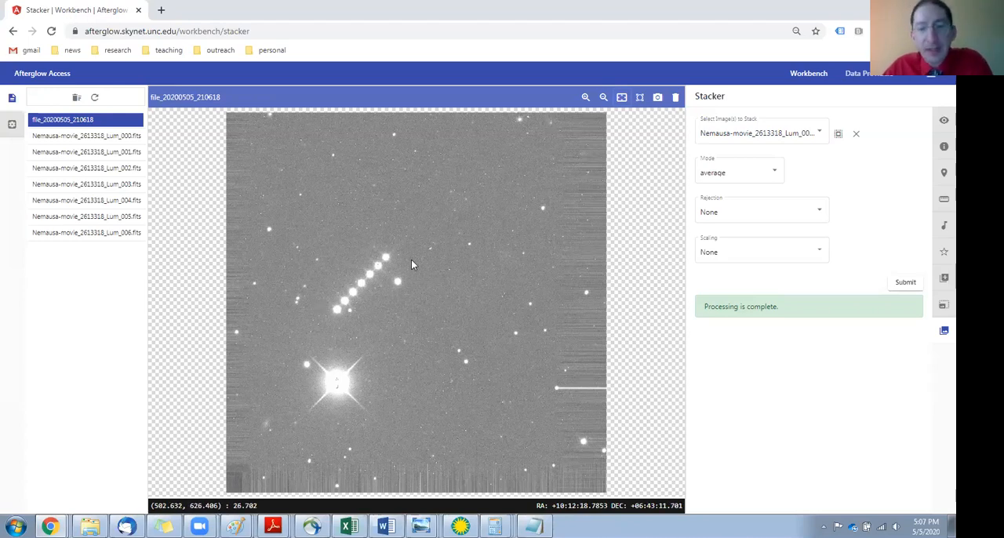
{"action": "left_click", "coordinate": [657, 101]}
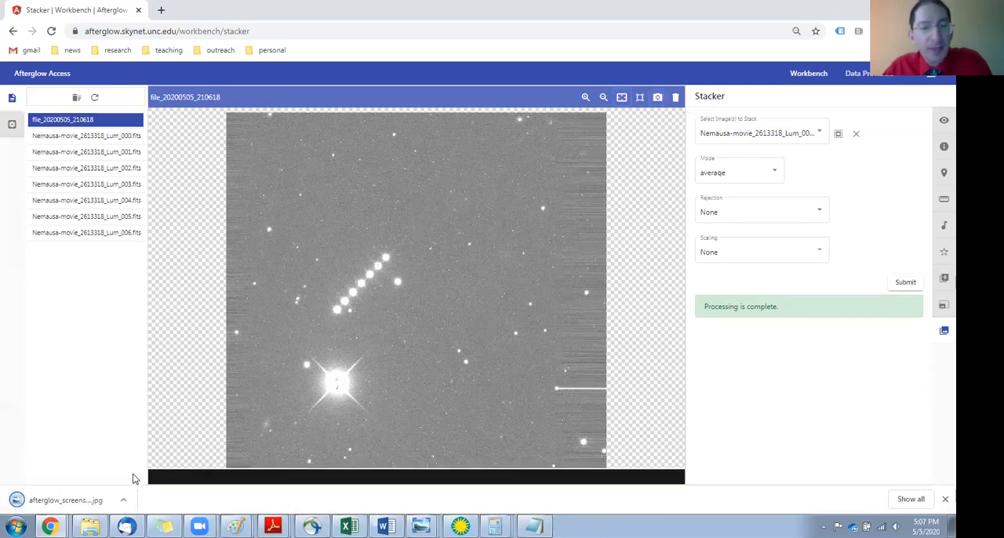